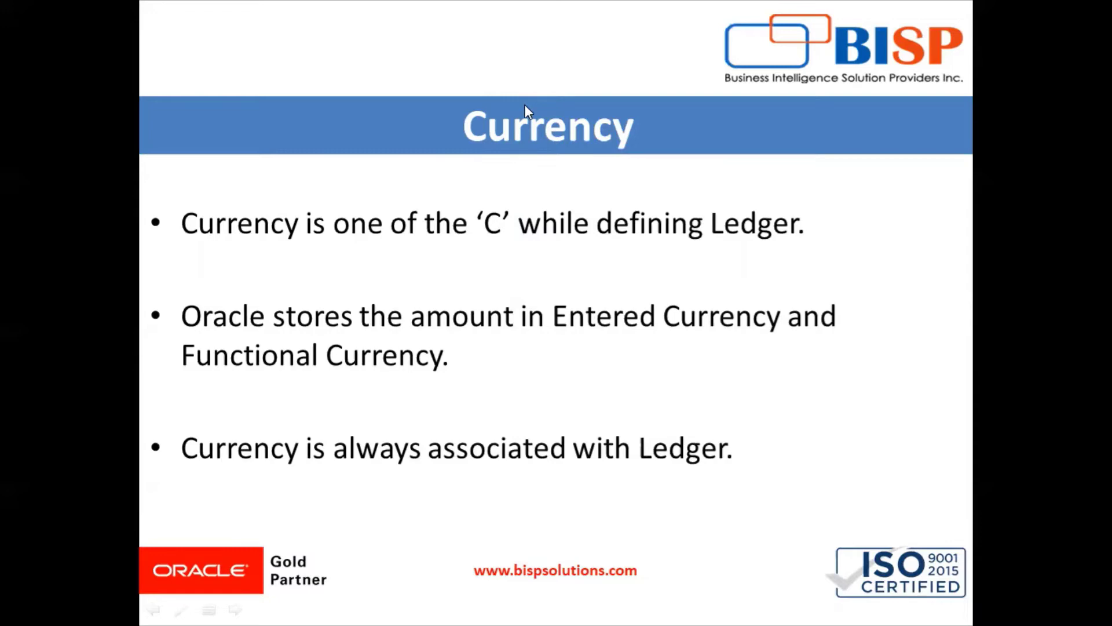
Step: From the Currency slide of the slide show, bring up the Alt+Tab window switcher
key(alt+Tab)
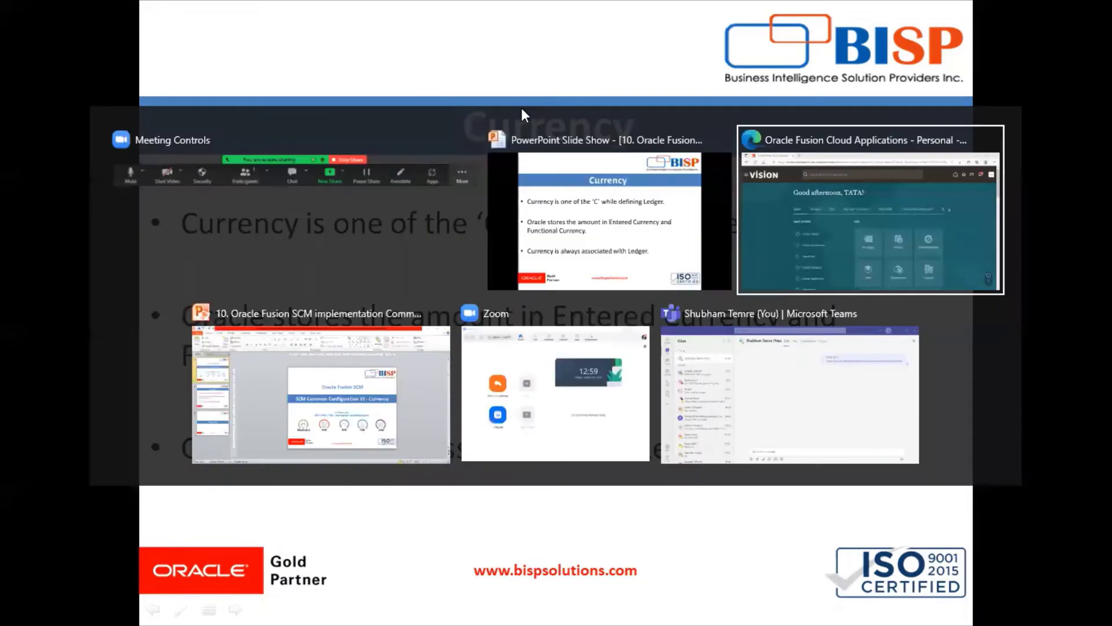
Step: In the Oracle Fusion browser, go to Setup and Maintenance and open Manage Implementation Projects
click(794, 207)
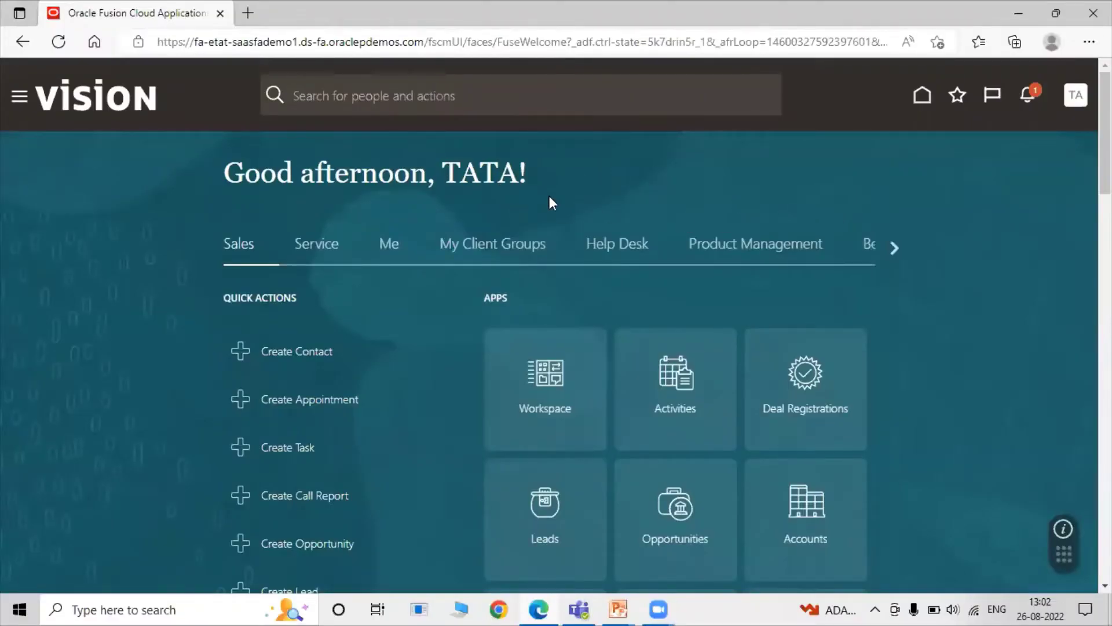
click(1076, 96)
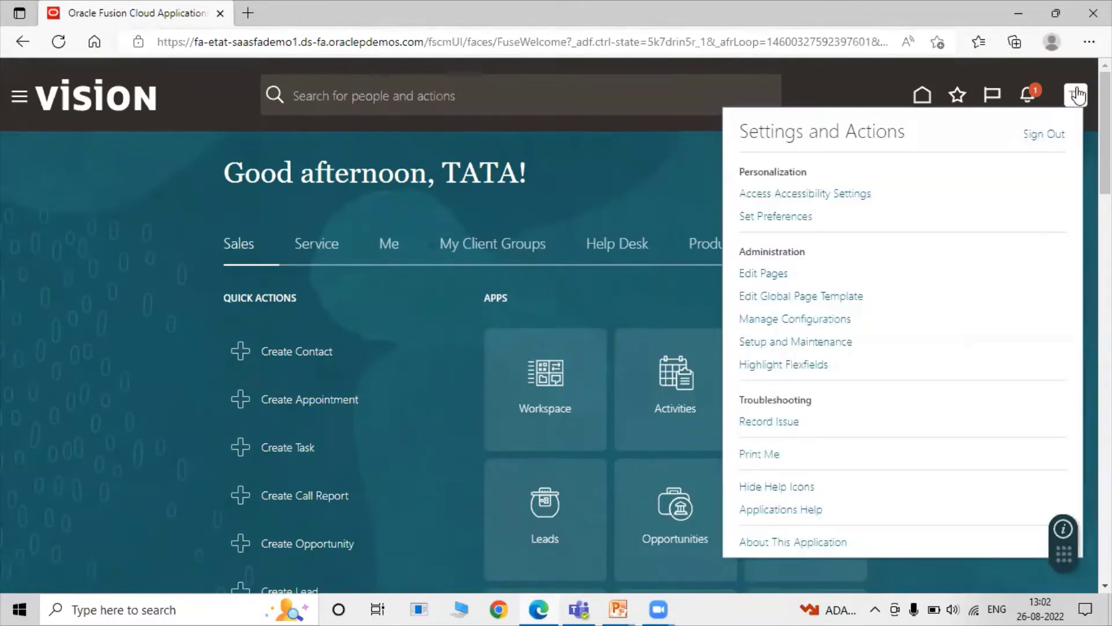
click(785, 342)
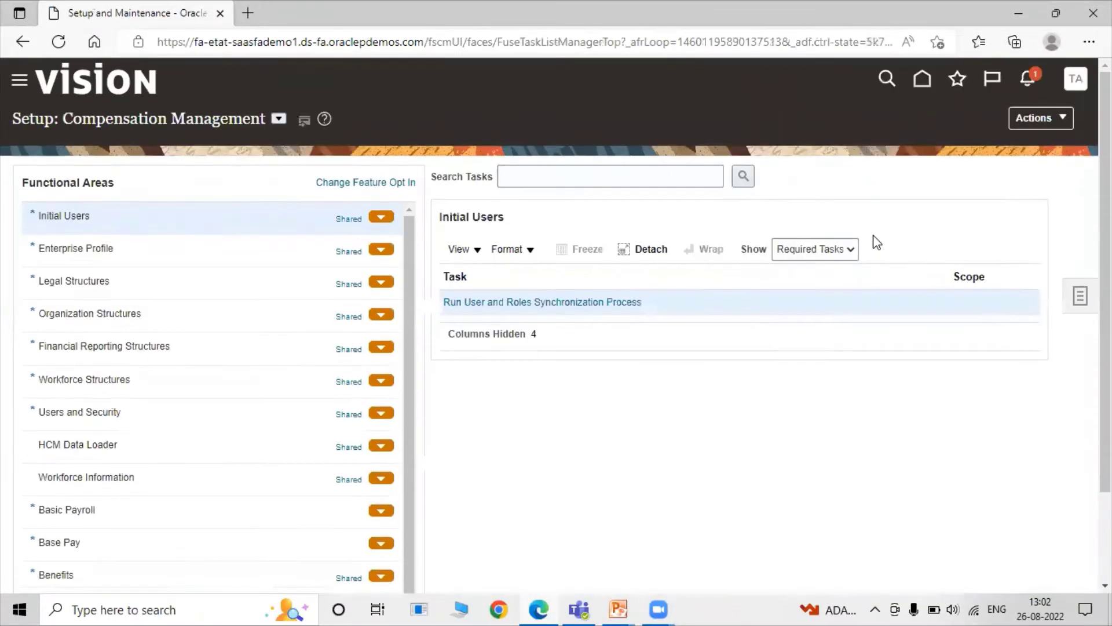
click(1076, 300)
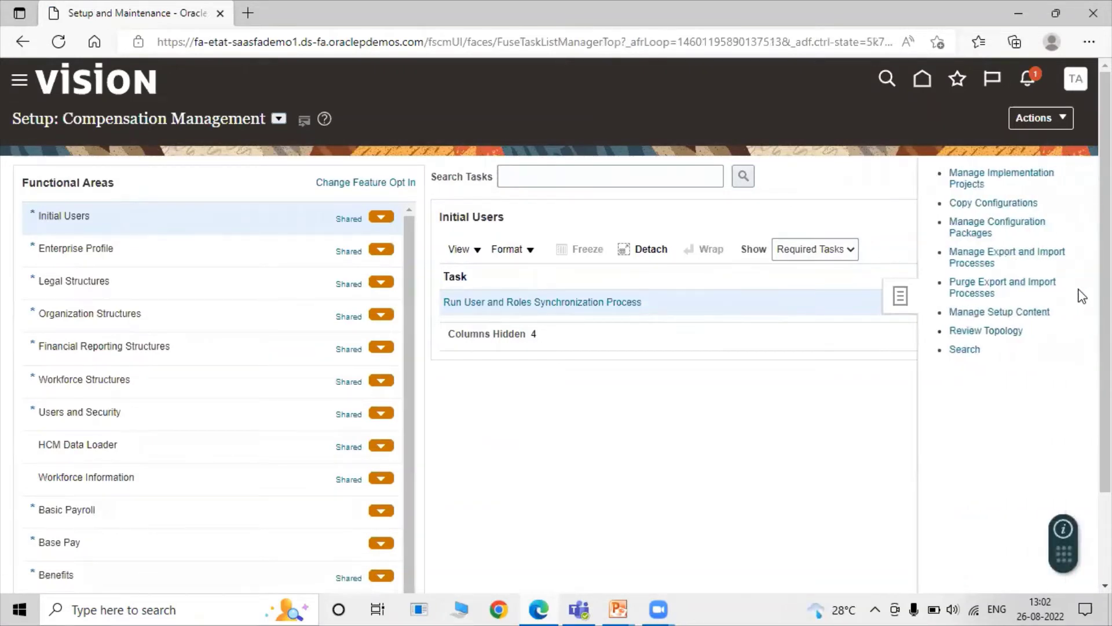
click(968, 173)
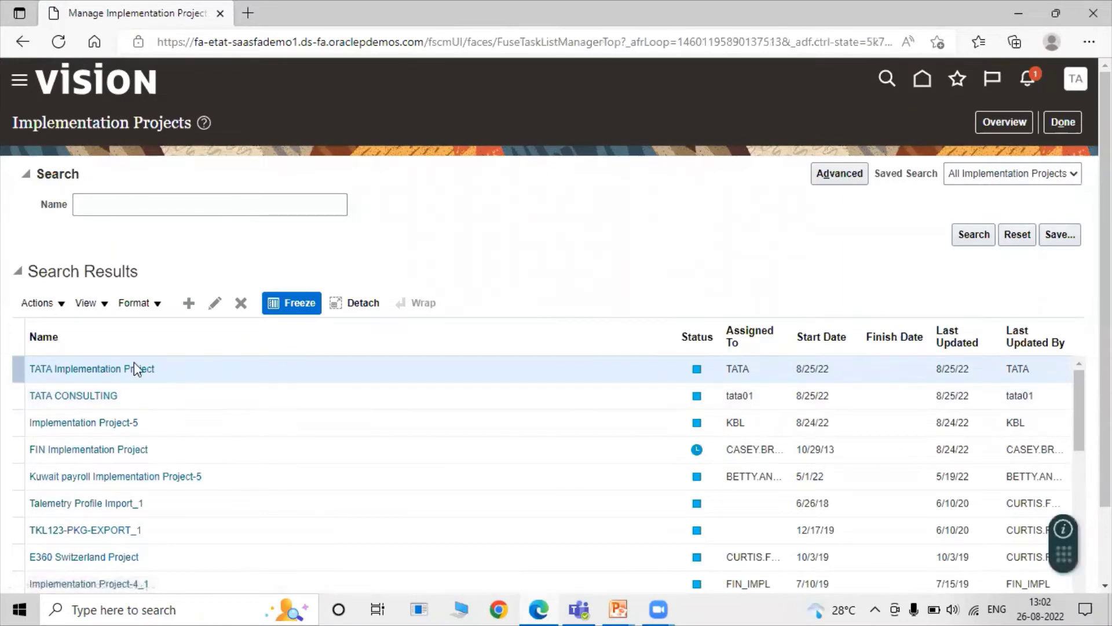
Step: Open TATA Implementation Project, search its tasks for 'Manage', and reveal the Manage Currencies task
click(133, 366)
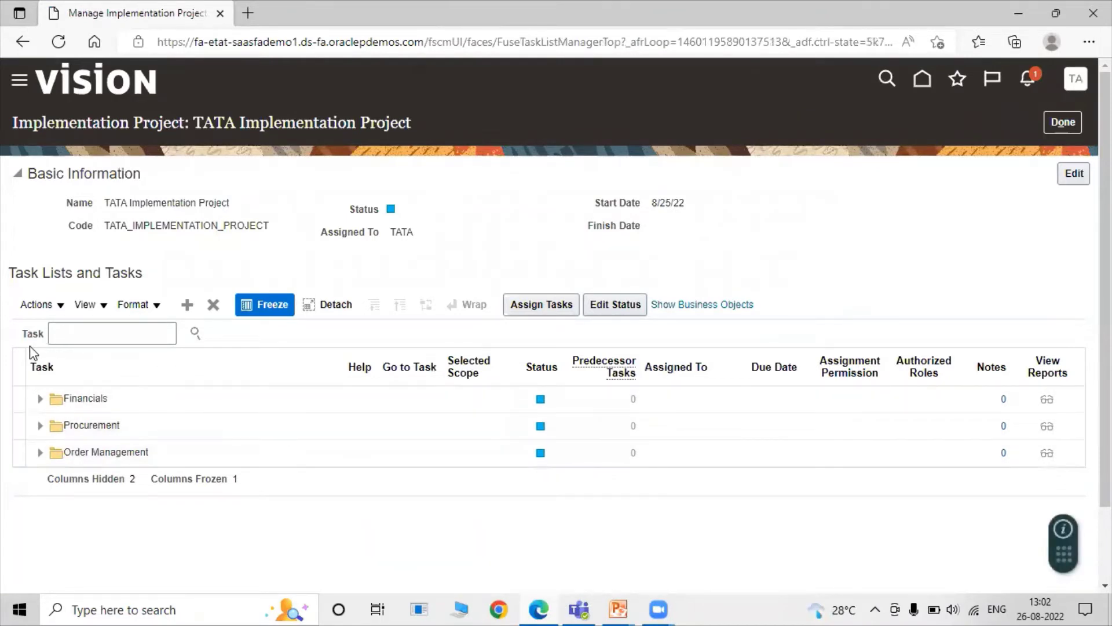
click(91, 328)
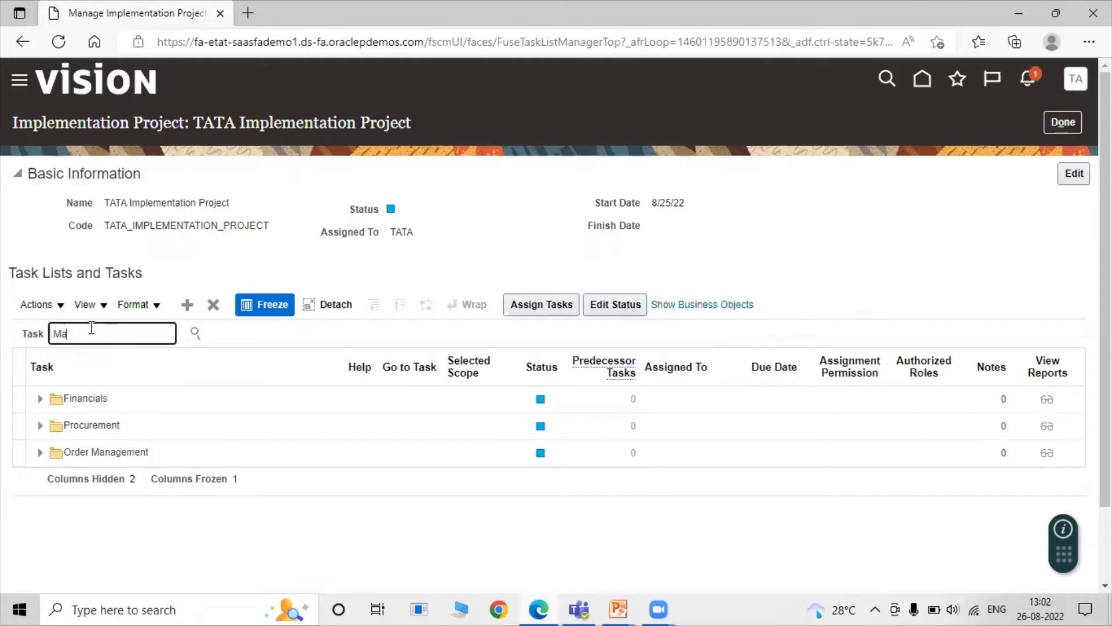
text(Manage Curr)
click(196, 335)
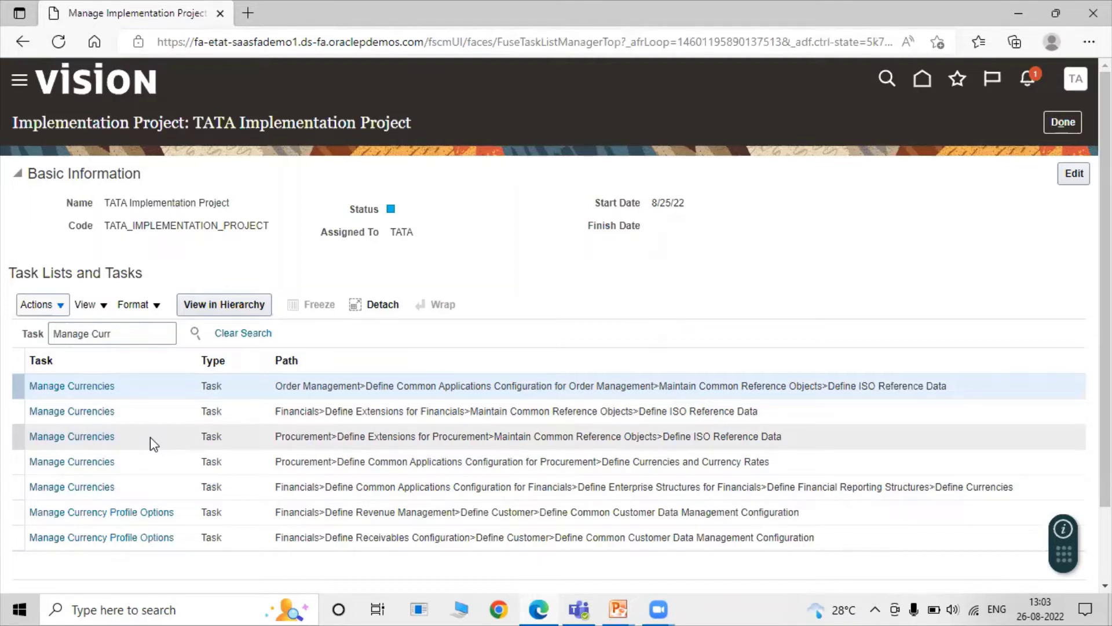
click(83, 437)
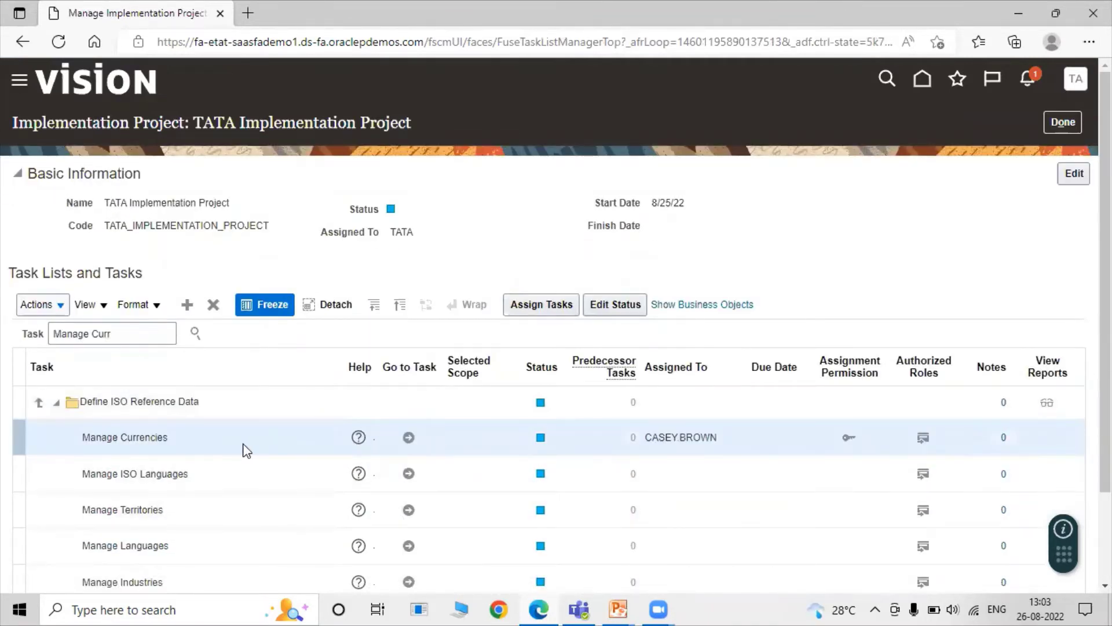
Step: Go to the Manage Currencies task under Define ISO Reference Data and focus the Currency Code field
click(192, 450)
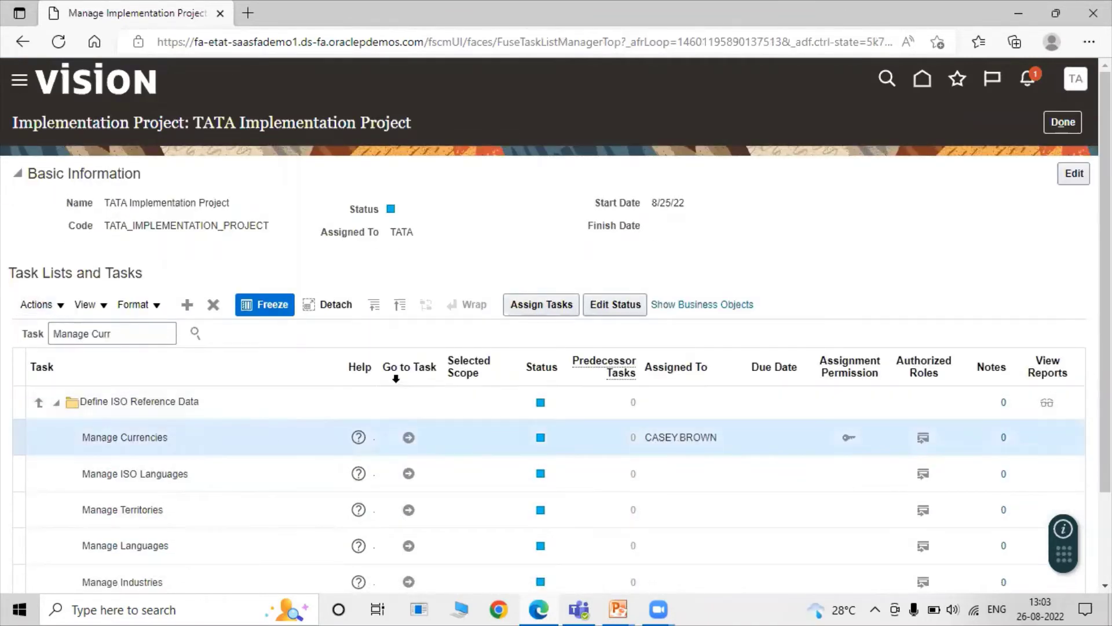
click(409, 438)
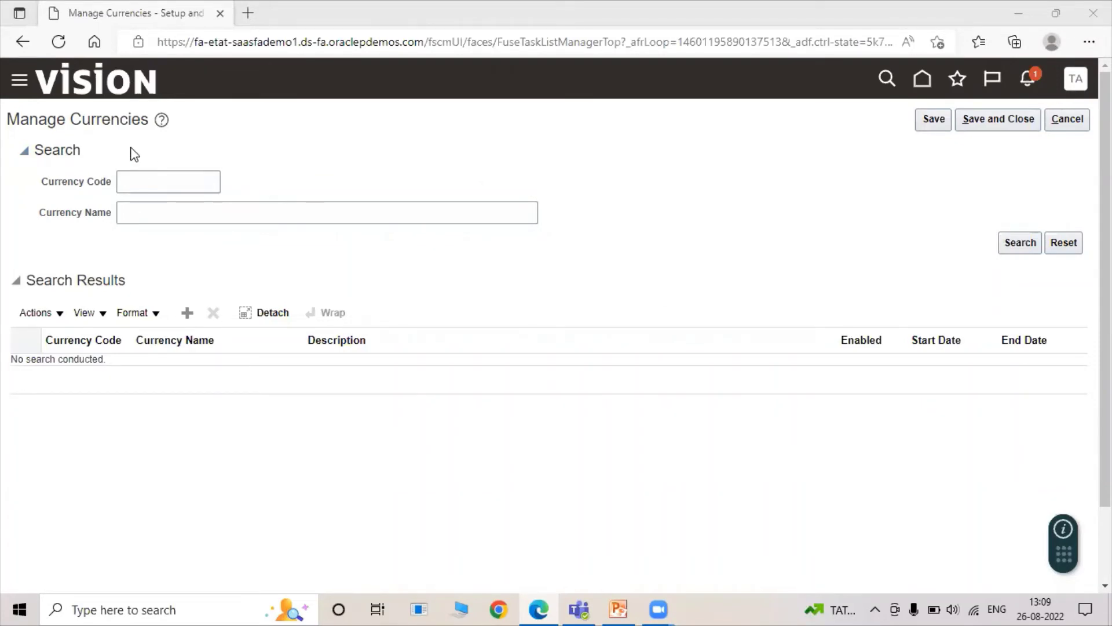
click(136, 181)
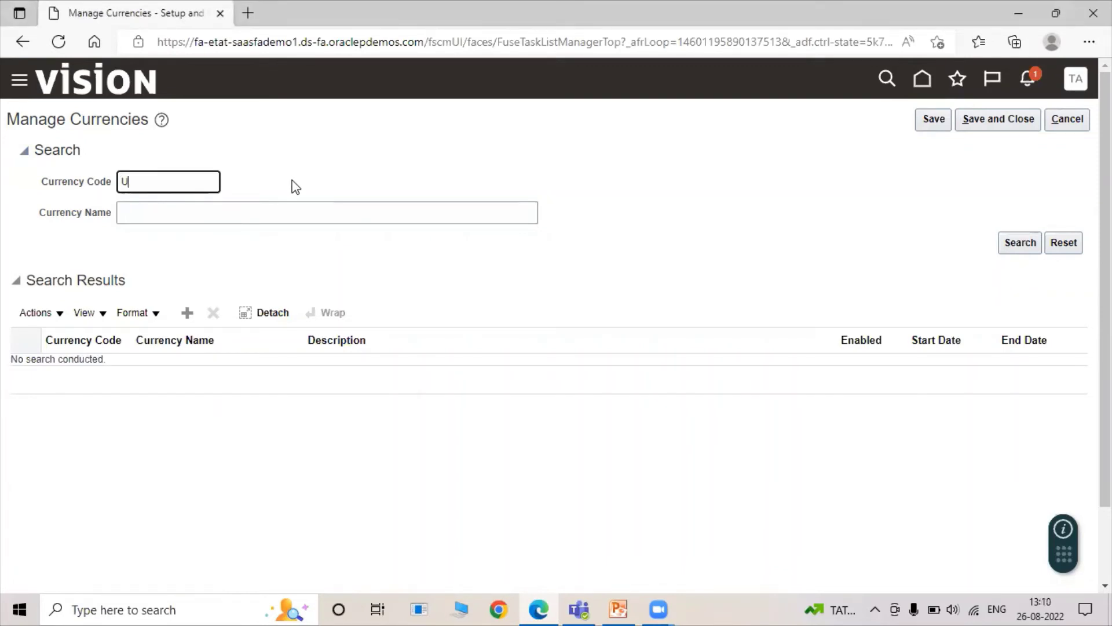
Step: Search currencies for USD, then replace the code with INR and search again
click(1011, 245)
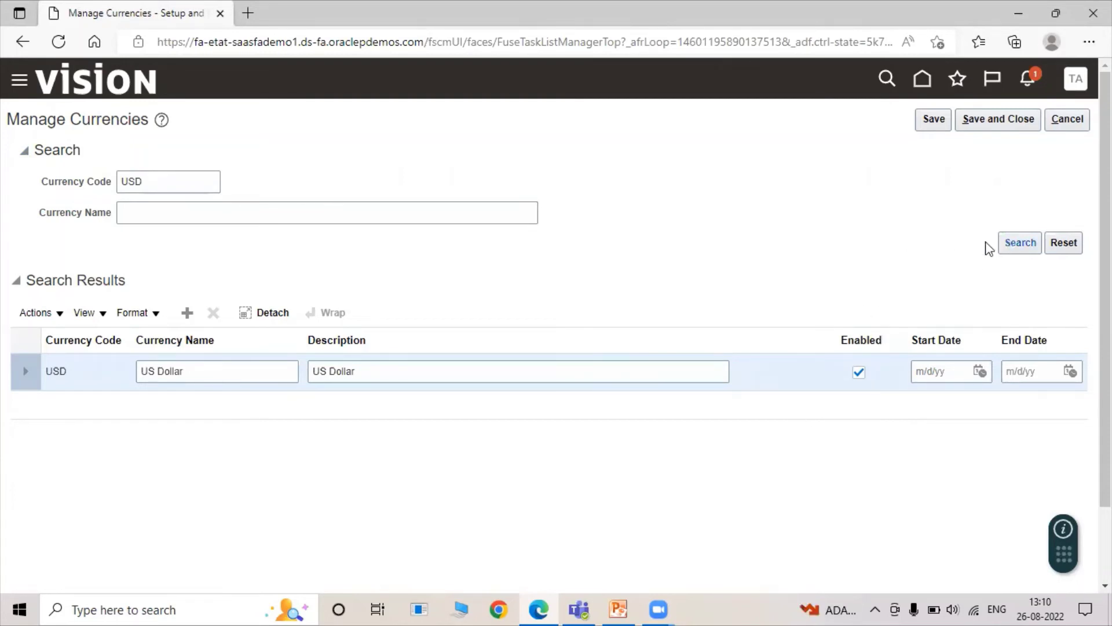
double_click(197, 187)
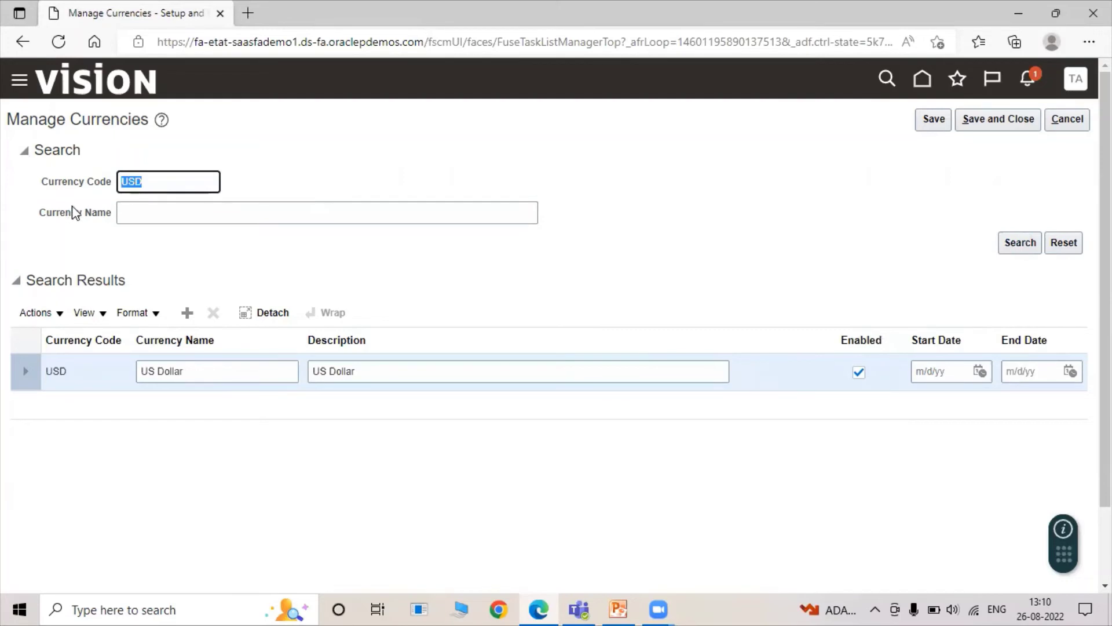
key(BackSpace)
click(1027, 242)
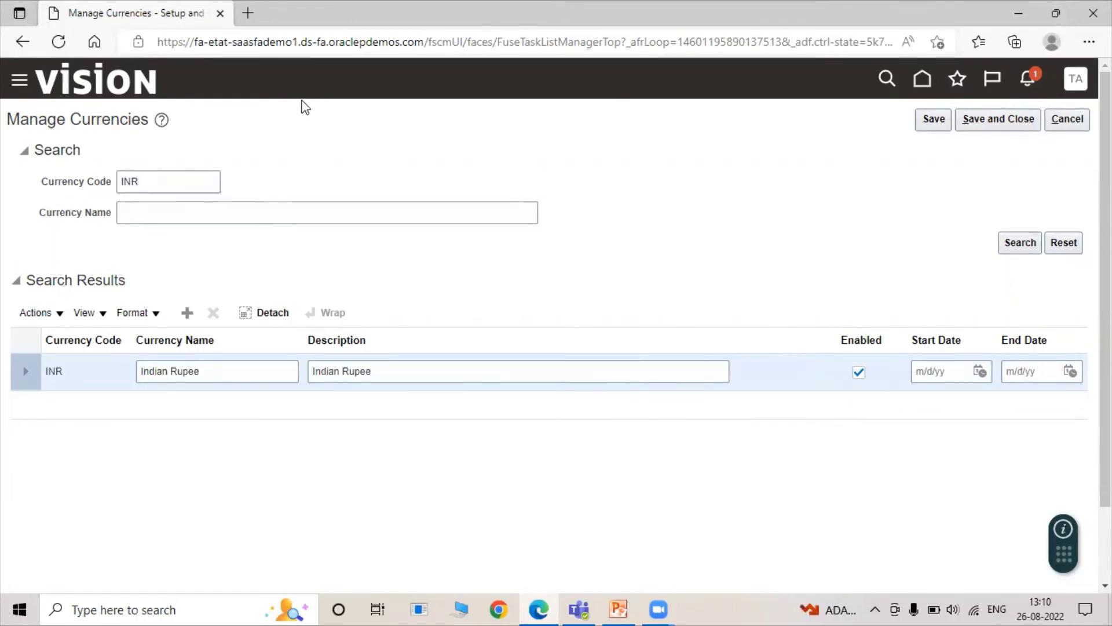
Step: Clear the Currency Code field and rerun the search to list all currencies
drag(199, 186, 90, 210)
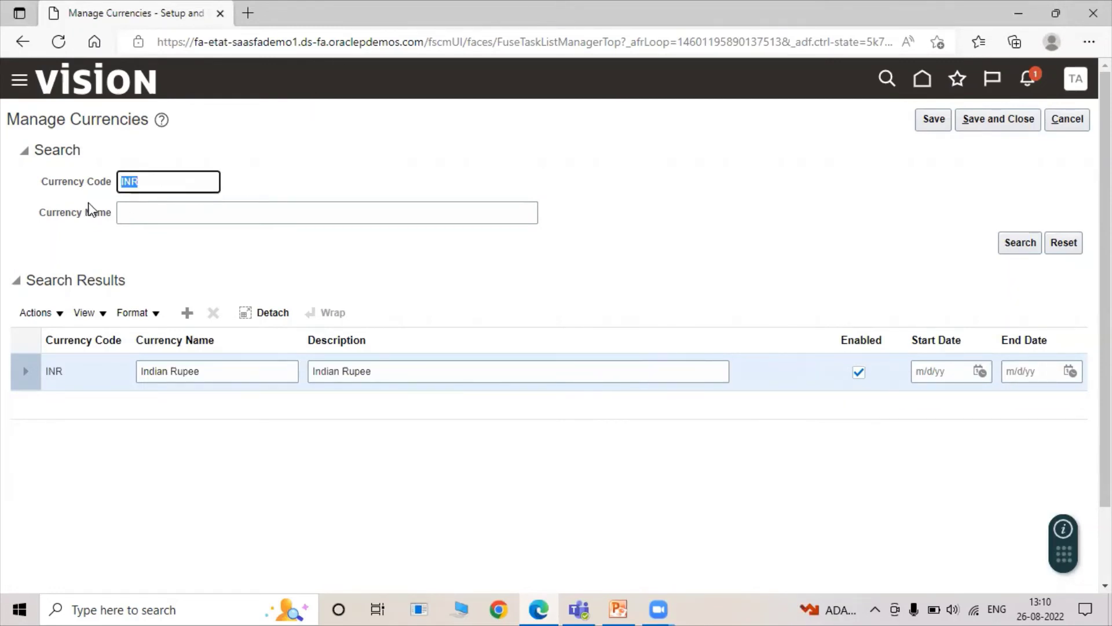
key(BackSpace)
click(1031, 241)
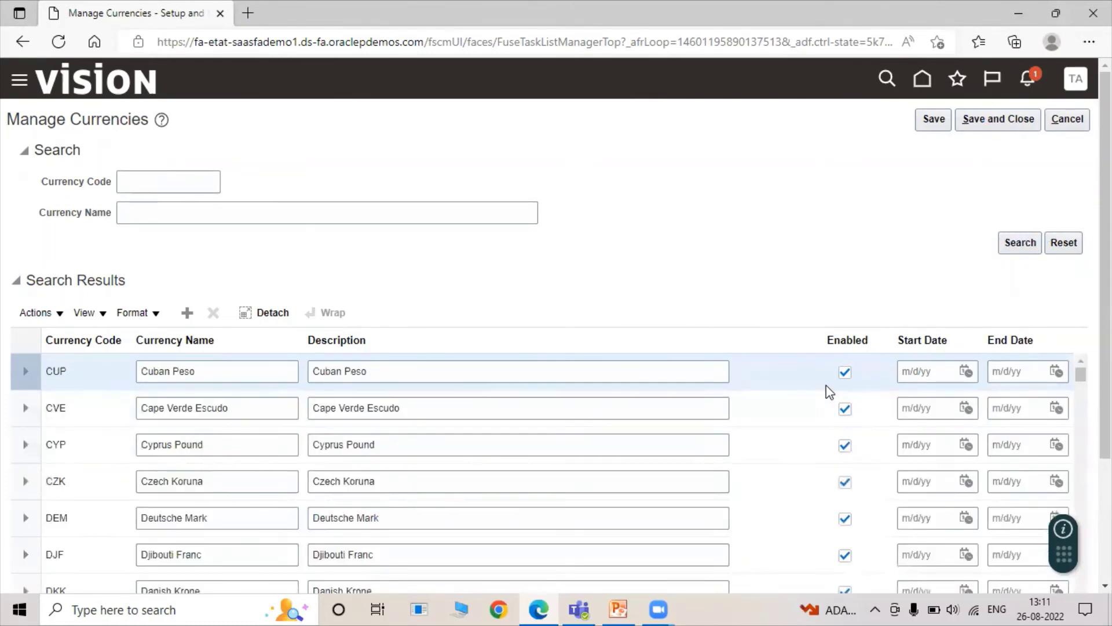
scroll(759, 391, down, 2)
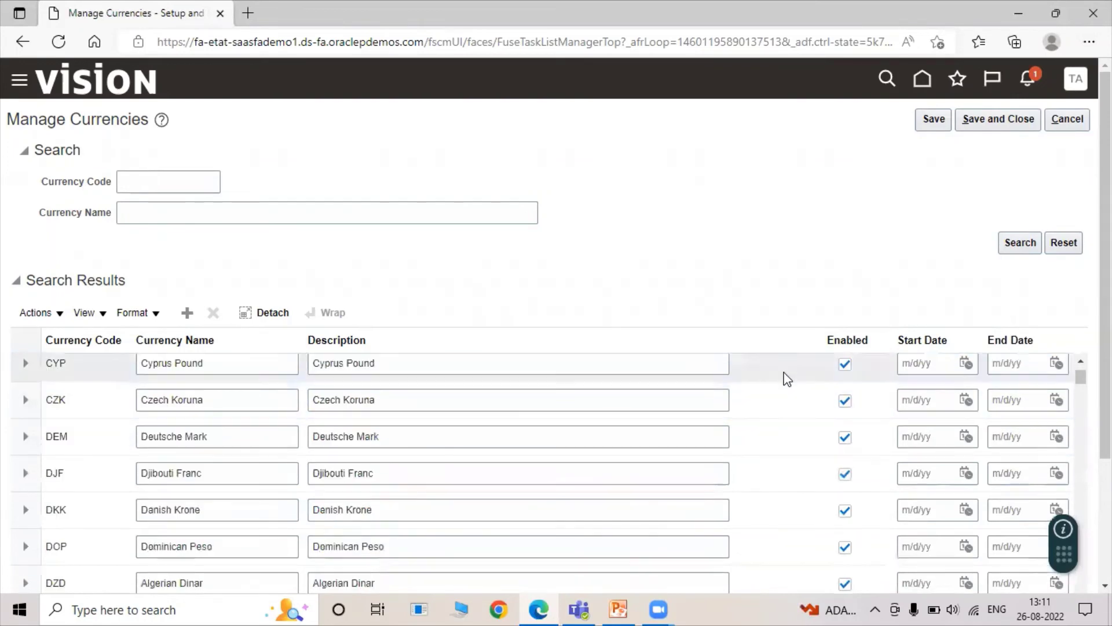
scroll(521, 405, up, 2)
scroll(522, 405, down, 2)
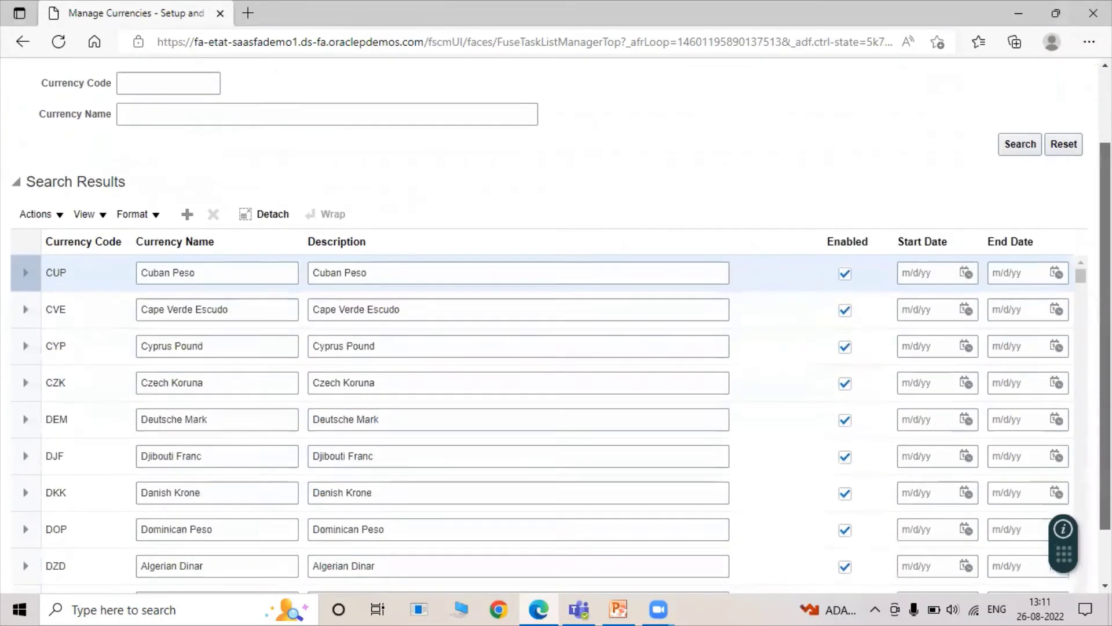
scroll(701, 400, down, 1)
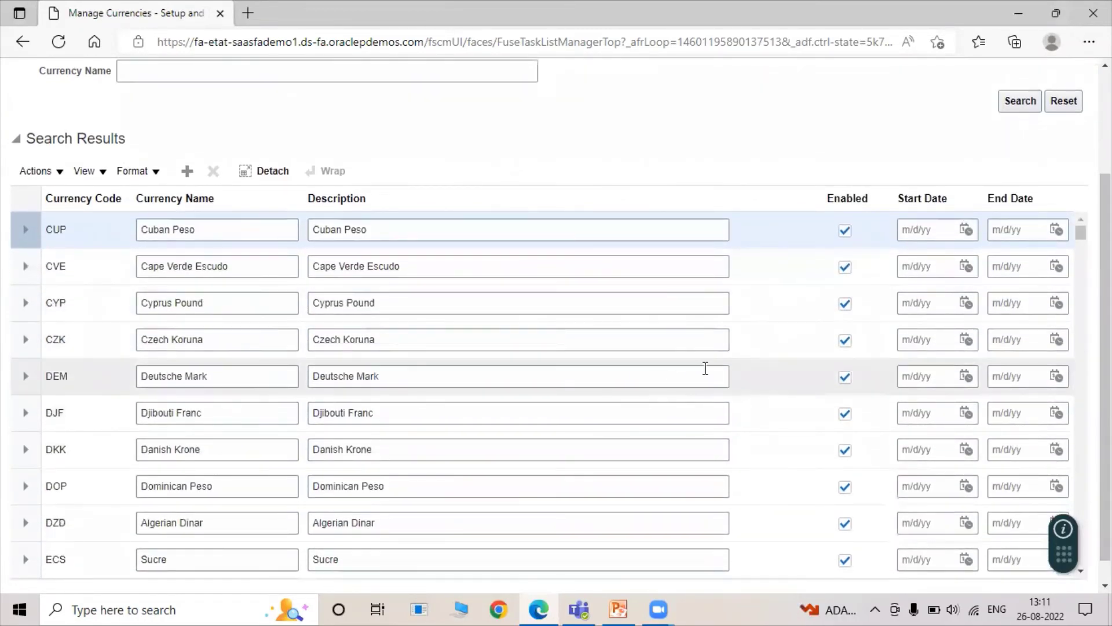
scroll(706, 368, down, 9)
scroll(719, 359, down, 2)
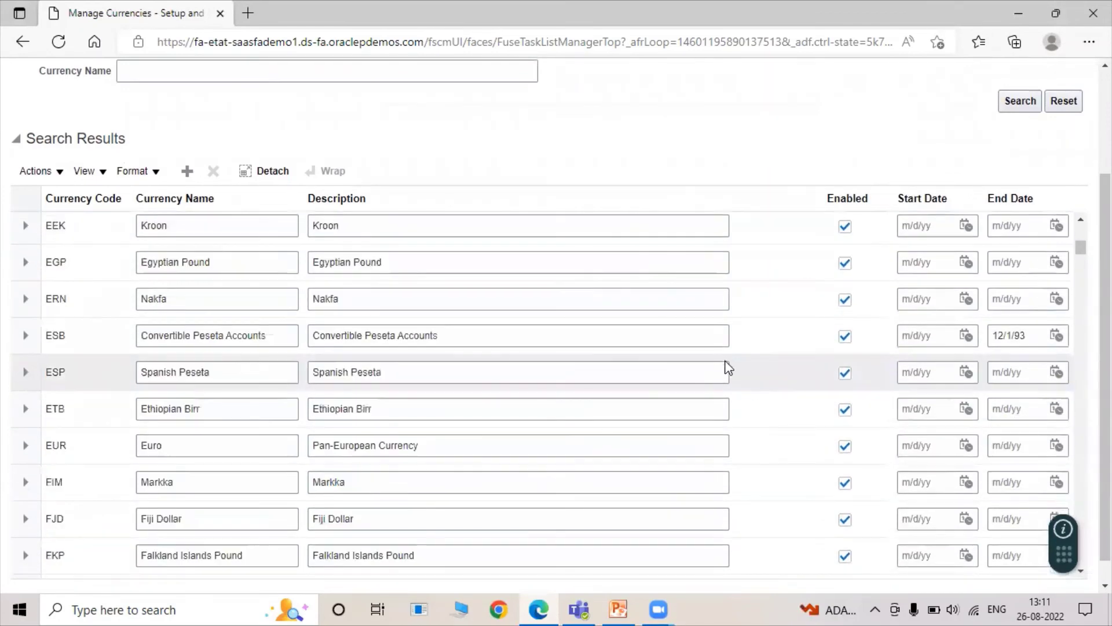
scroll(728, 368, down, 2)
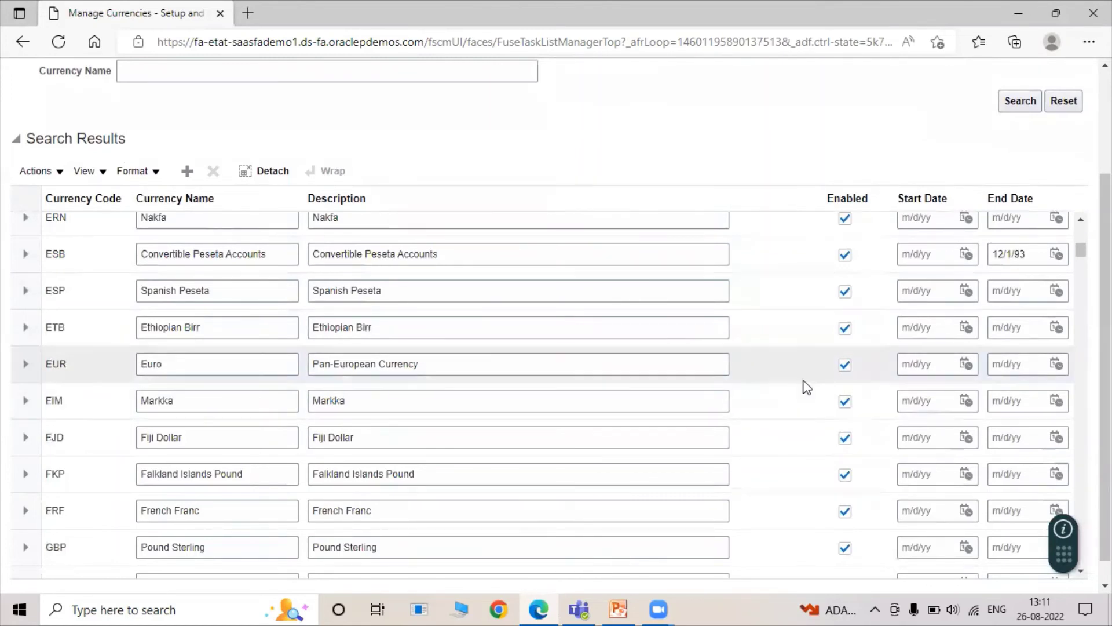
scroll(805, 385, down, 3)
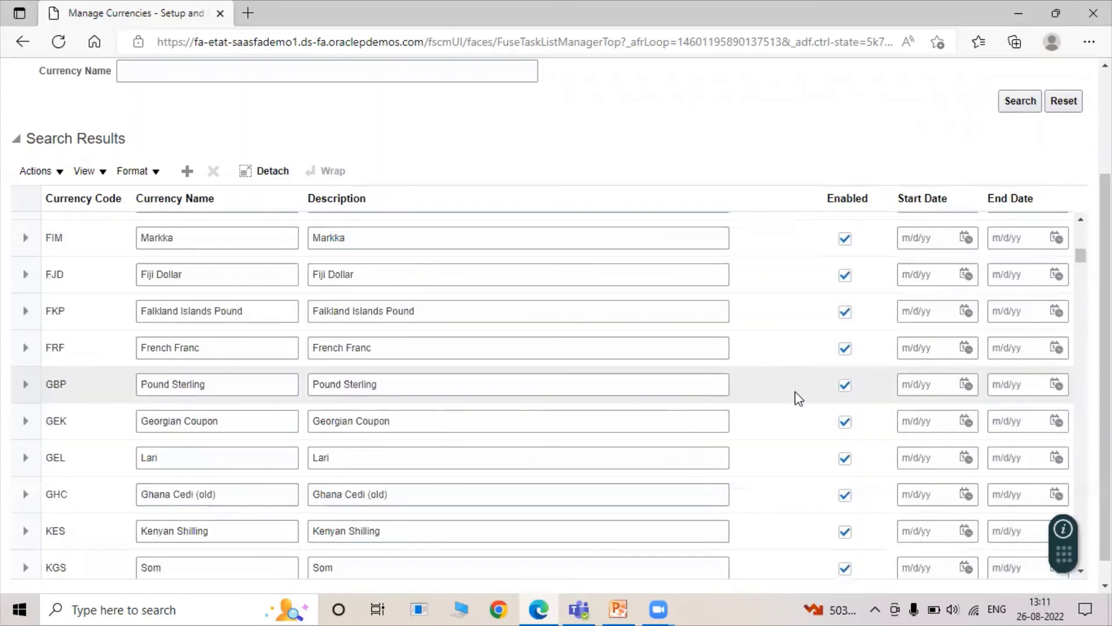
scroll(798, 397, up, 10)
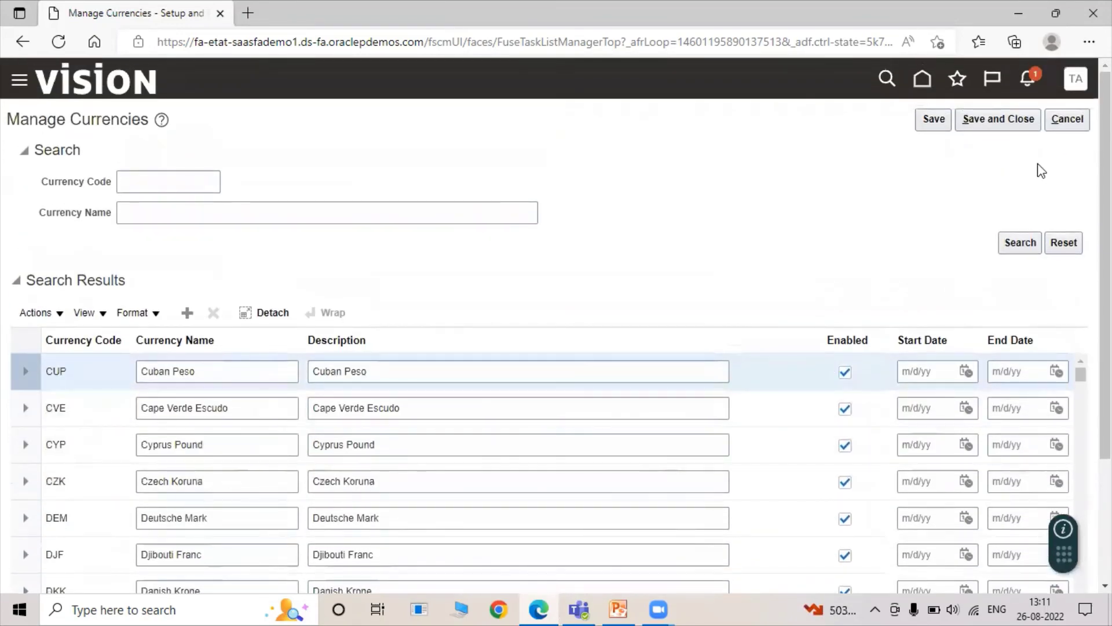